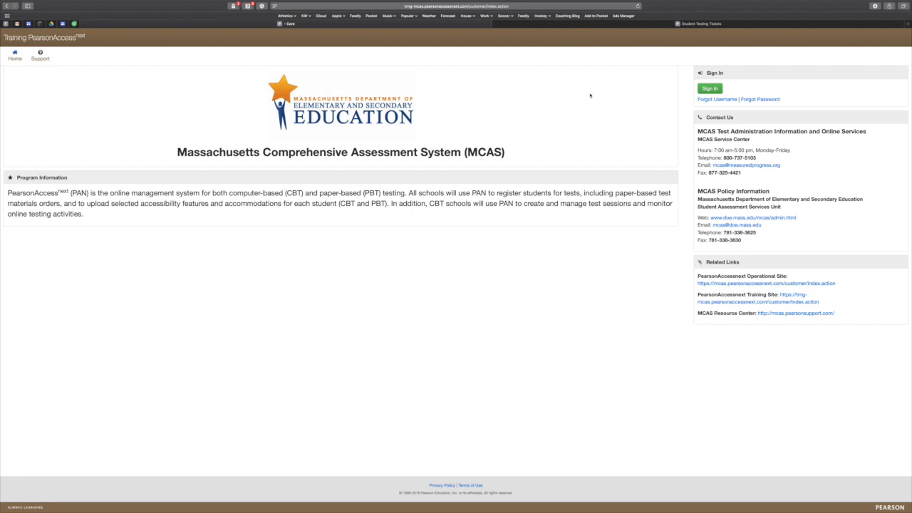
Close the Student Testing Tickets page and sign in to the training site with the saved account username and password
{"action": "left_click", "coordinate": [498, 24]}
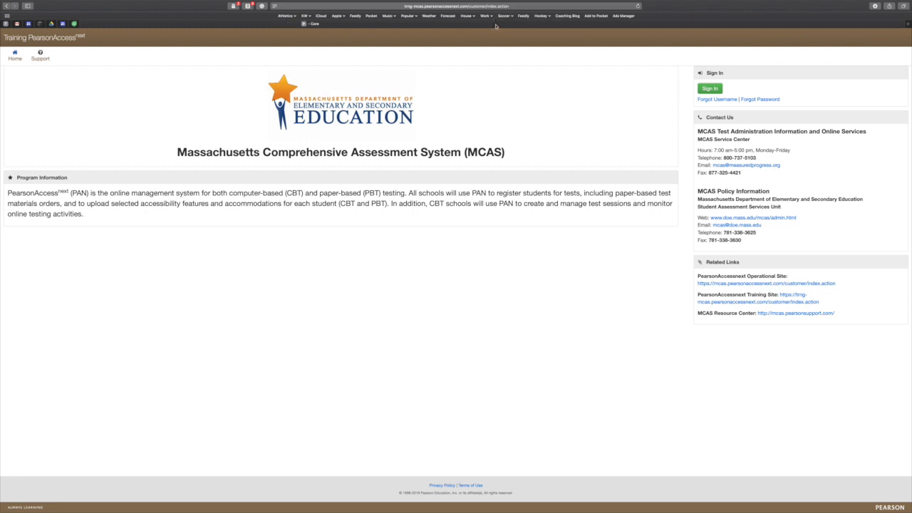
{"action": "left_click", "coordinate": [710, 88]}
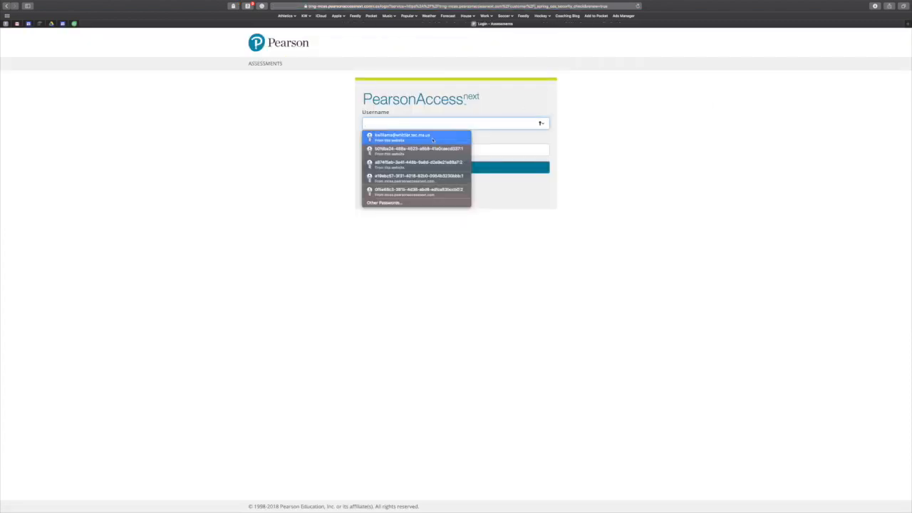
{"action": "left_click", "coordinate": [433, 140]}
{"action": "key", "text": "Return"}
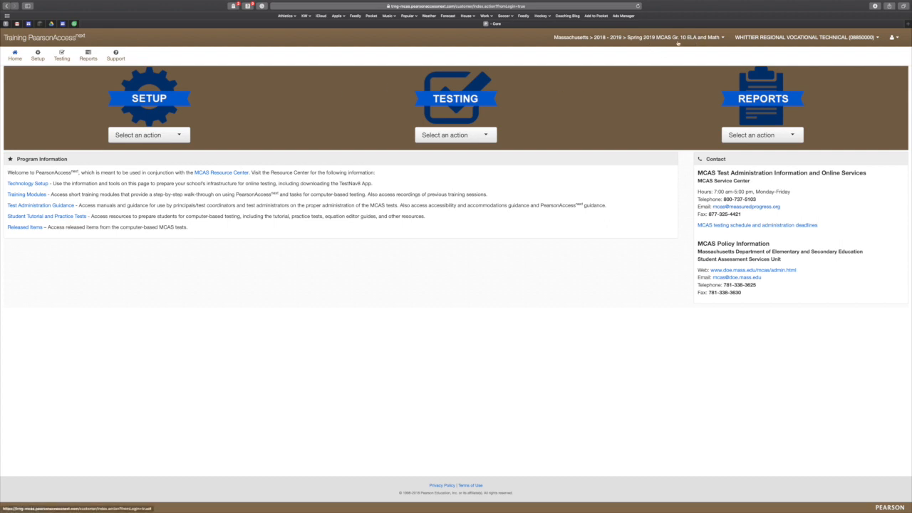
Open Students in Sessions for testing and add the MOVIE session to the session list
{"action": "left_click", "coordinate": [66, 57]}
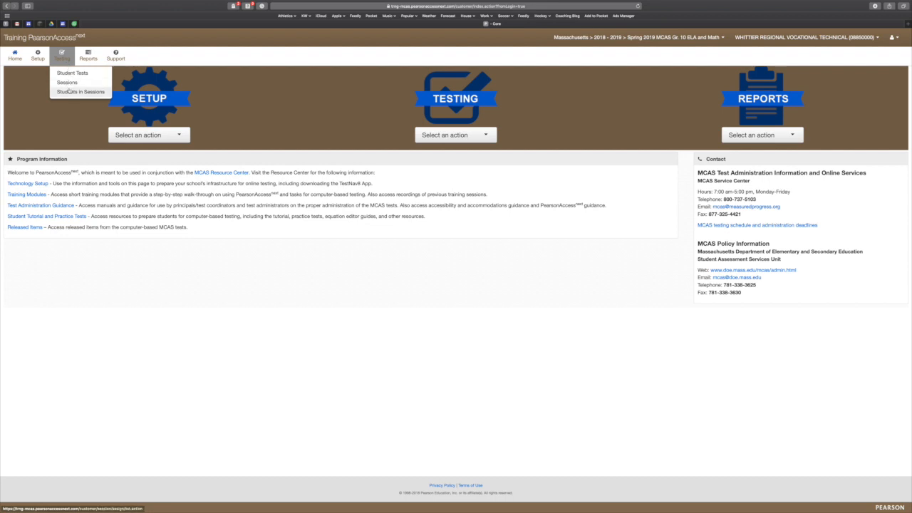
{"action": "left_click", "coordinate": [70, 92]}
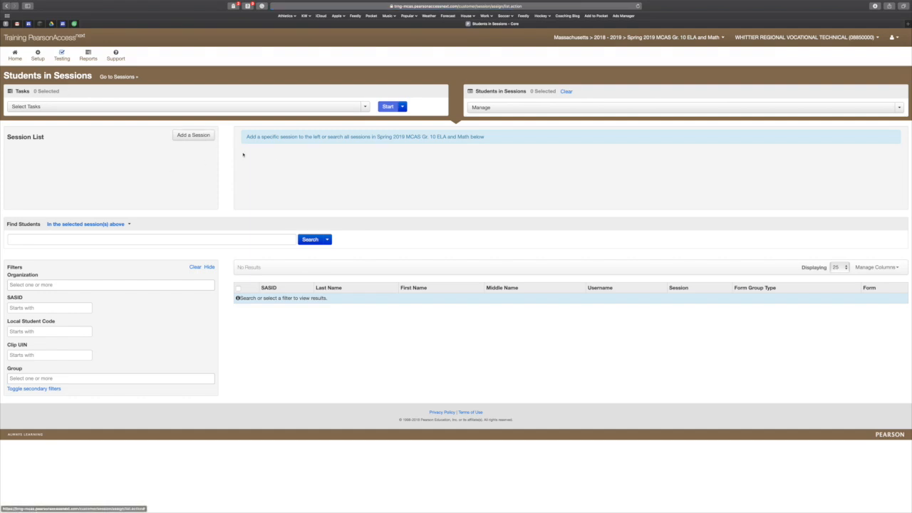
{"action": "left_click", "coordinate": [185, 137]}
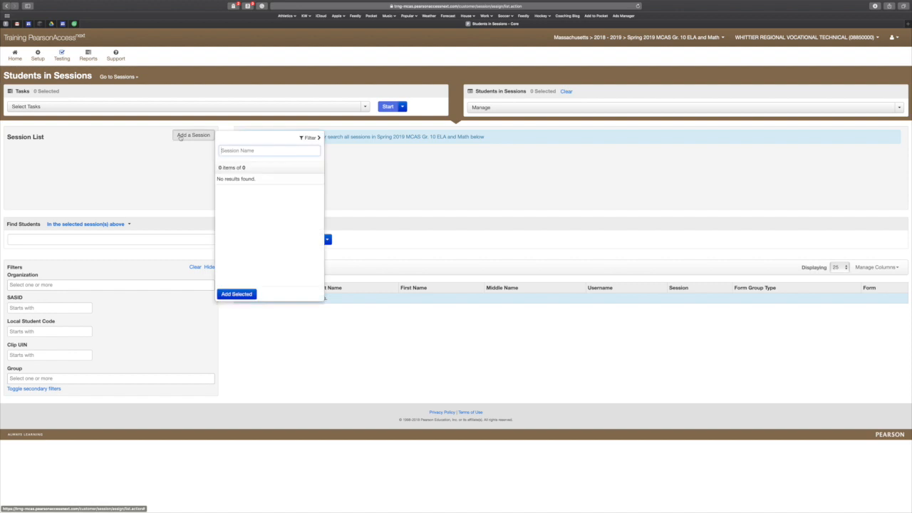
{"action": "type", "text": "movi"}
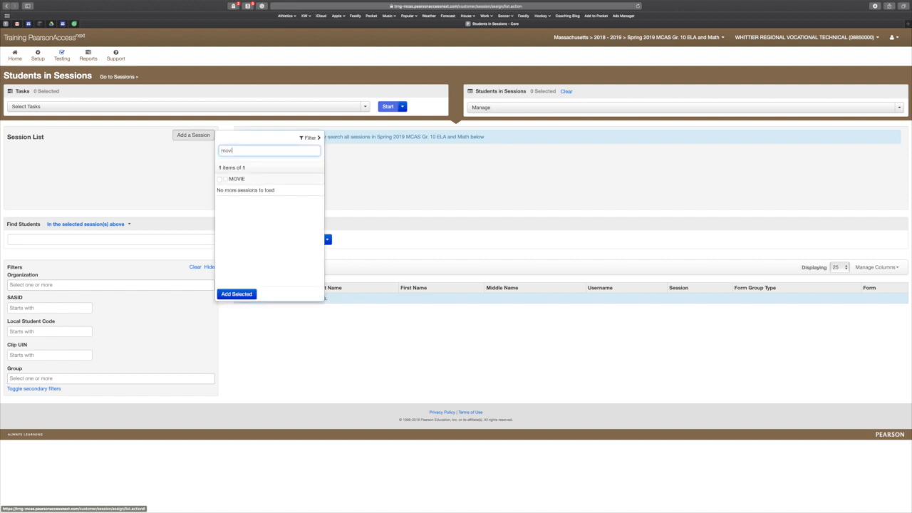
{"action": "left_click", "coordinate": [219, 179]}
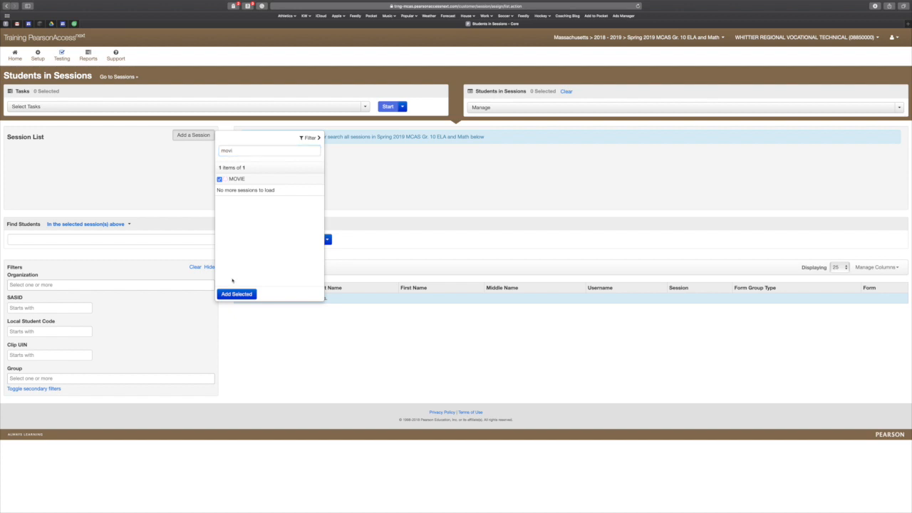
{"action": "left_click", "coordinate": [236, 294]}
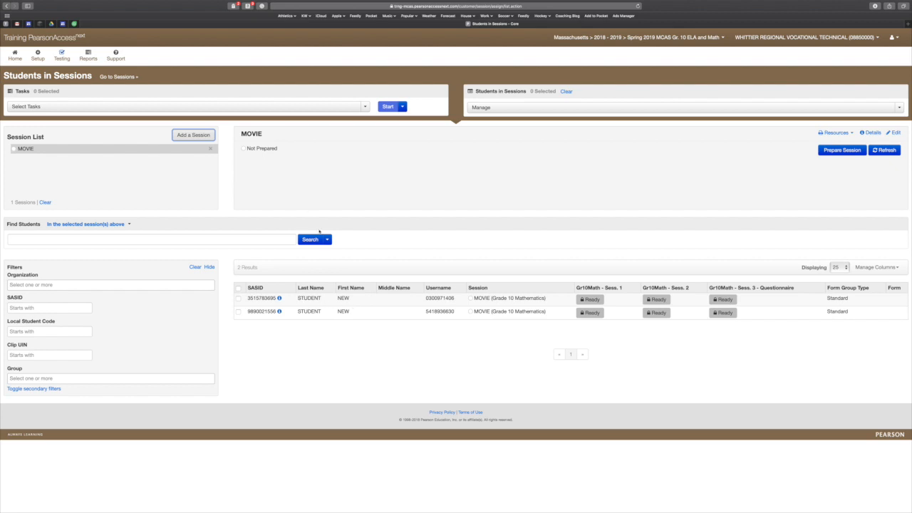
View the printable student testing tickets for everyone in the MOVIE session, and return to the Students in Sessions page
{"action": "left_click", "coordinate": [851, 133]}
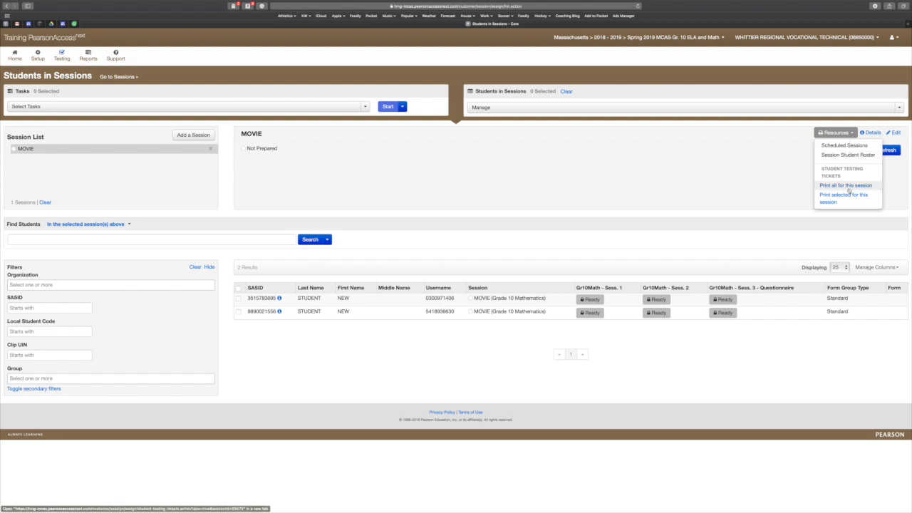
{"action": "left_click", "coordinate": [849, 187]}
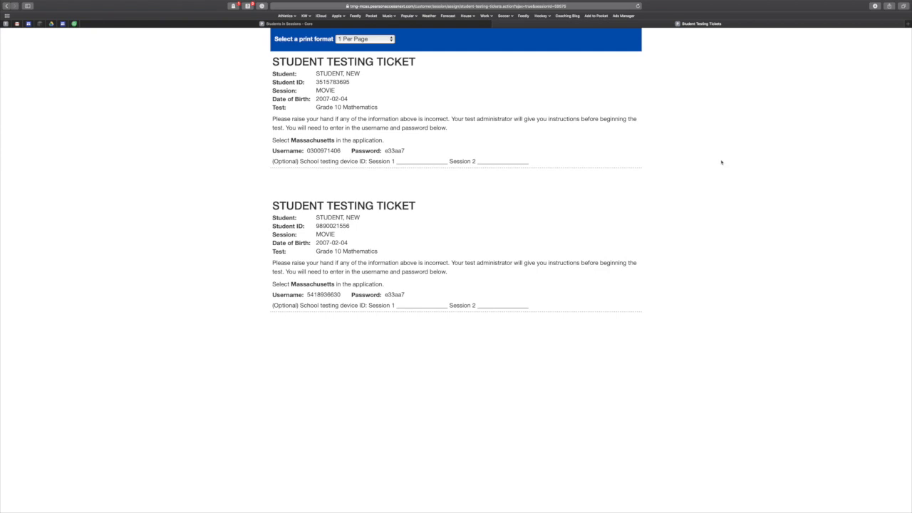
{"action": "left_click", "coordinate": [350, 25]}
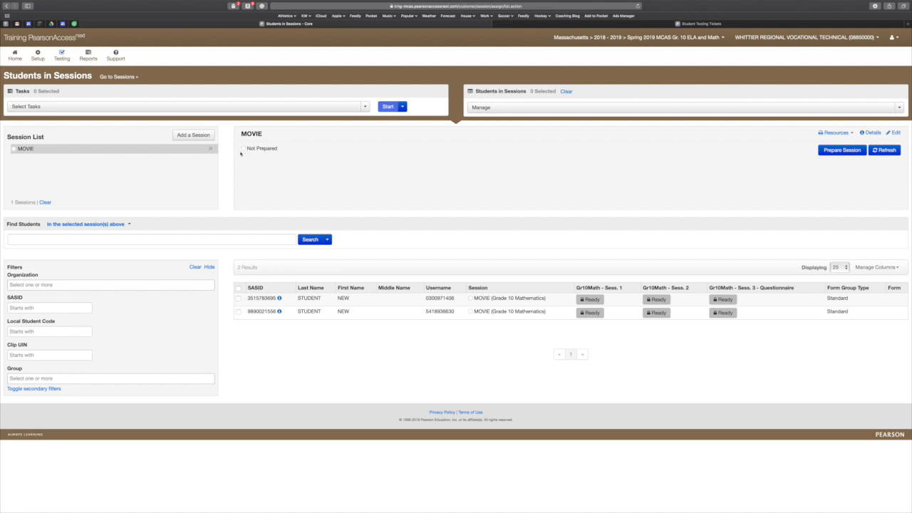
Prepare the MOVIE session for testing and refresh its status
{"action": "triple_click", "coordinate": [265, 148]}
{"action": "left_click", "coordinate": [265, 148]}
{"action": "left_click", "coordinate": [842, 150]}
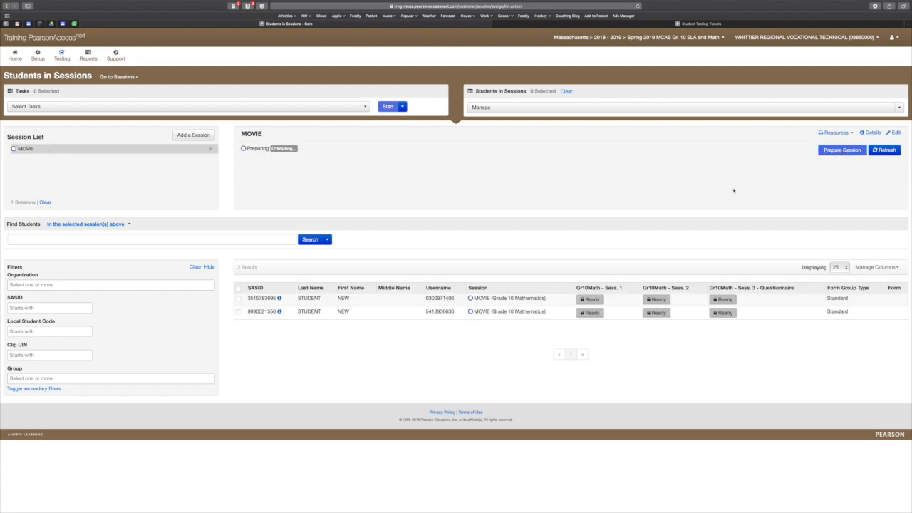
{"action": "left_click", "coordinate": [888, 150]}
{"action": "left_click", "coordinate": [885, 151]}
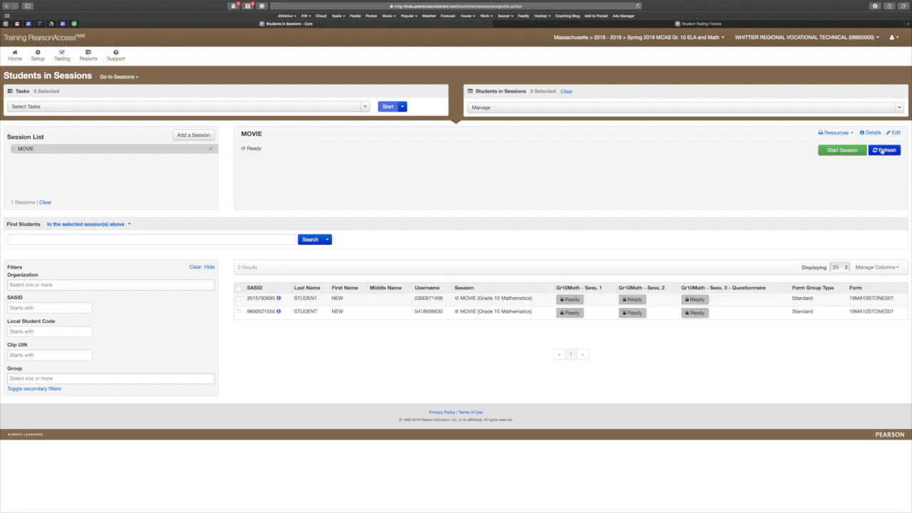
Start the MOVIE session and refresh its status
{"action": "left_click_drag", "start_coordinate": [264, 149], "coordinate": [242, 149]}
{"action": "left_click", "coordinate": [453, 157]}
{"action": "left_click", "coordinate": [843, 150]}
{"action": "left_click", "coordinate": [842, 151]}
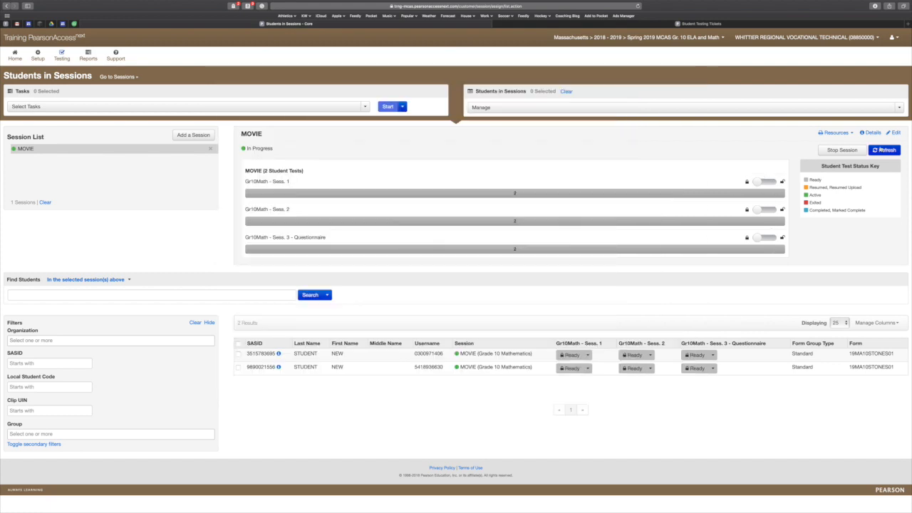
{"action": "left_click", "coordinate": [883, 150]}
{"action": "left_click", "coordinate": [870, 151]}
Unlock Gr10Math - Sess. 1 for the MOVIE session and refresh the student test statuses
{"action": "left_click", "coordinate": [767, 182]}
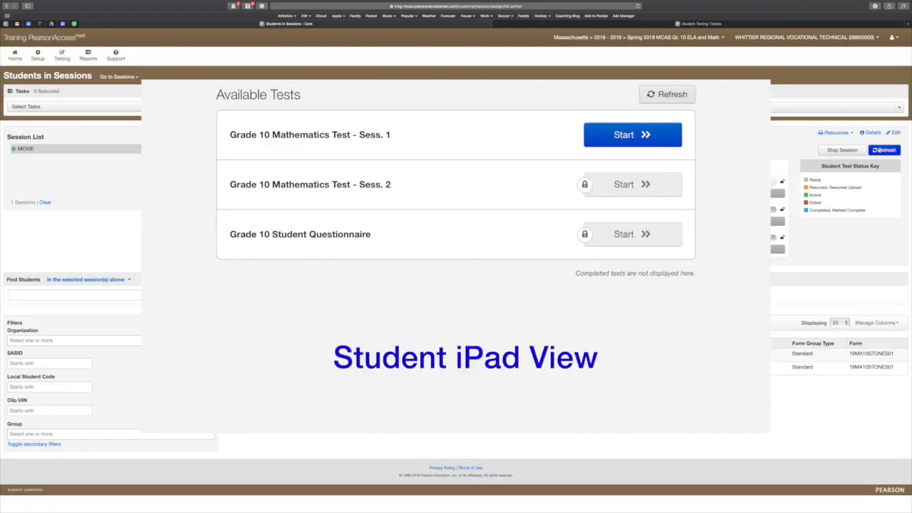
{"action": "left_click", "coordinate": [877, 150]}
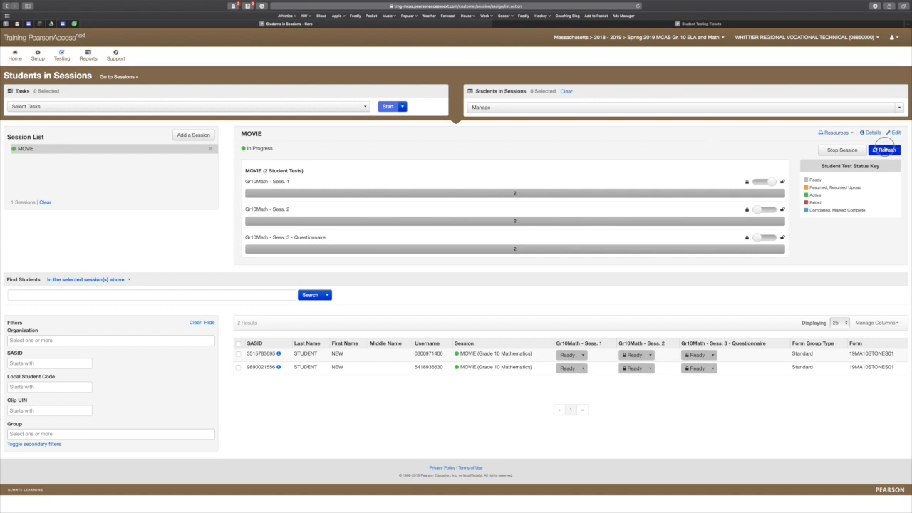
{"action": "left_click", "coordinate": [884, 149]}
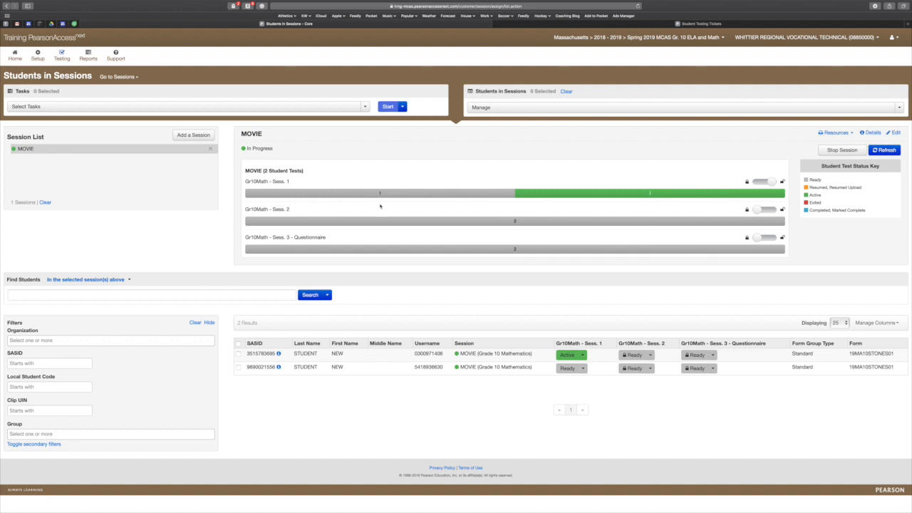
Review the first listed student's item-by-item progress in Gr10Math - Sess. 1, refresh the figures, and close the progress details
{"action": "left_click", "coordinate": [567, 354]}
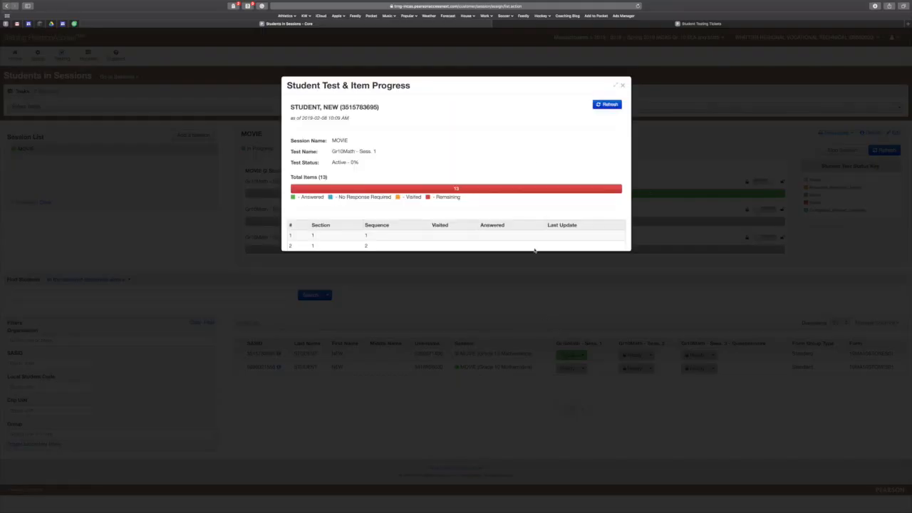
{"action": "scroll", "coordinate": [530, 154], "scroll_direction": "down", "scroll_amount": 3}
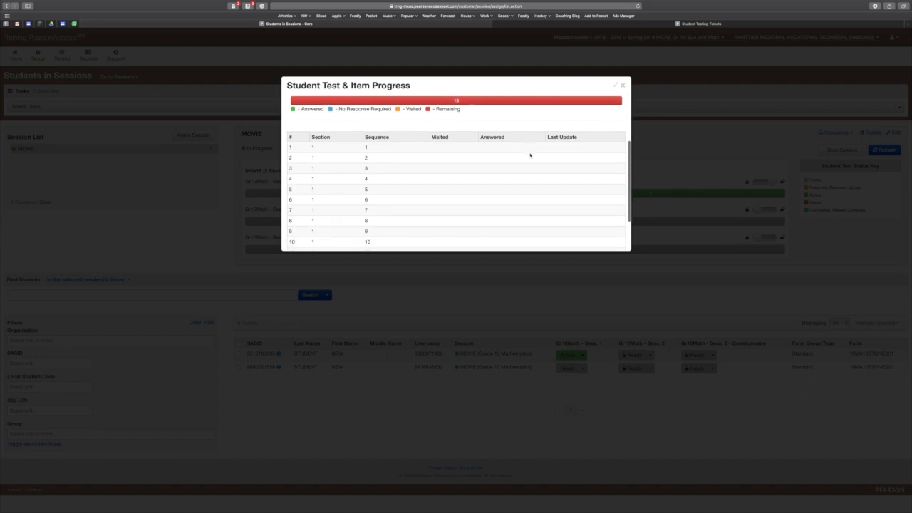
{"action": "scroll", "coordinate": [530, 155], "scroll_direction": "up", "scroll_amount": 3}
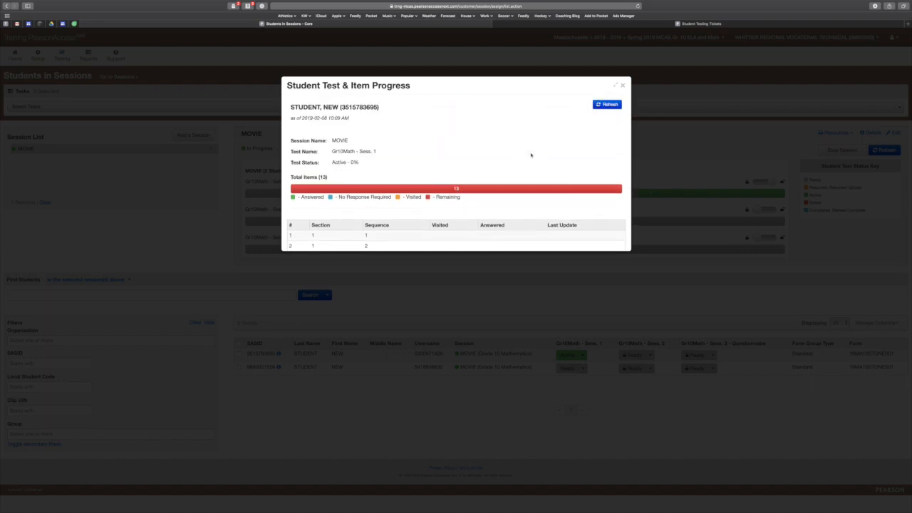
{"action": "left_click", "coordinate": [607, 105]}
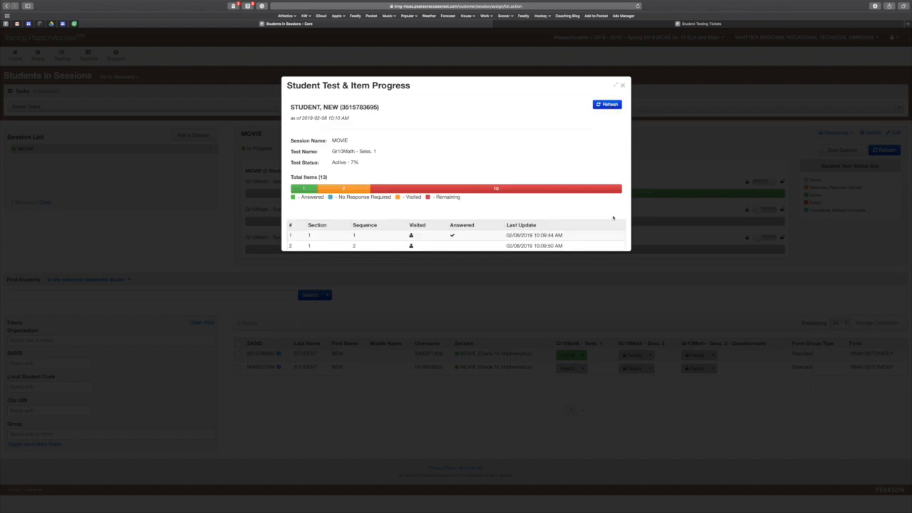
{"action": "left_click_drag", "start_coordinate": [633, 253], "coordinate": [513, 220]}
{"action": "scroll", "coordinate": [496, 191], "scroll_direction": "up", "scroll_amount": 5}
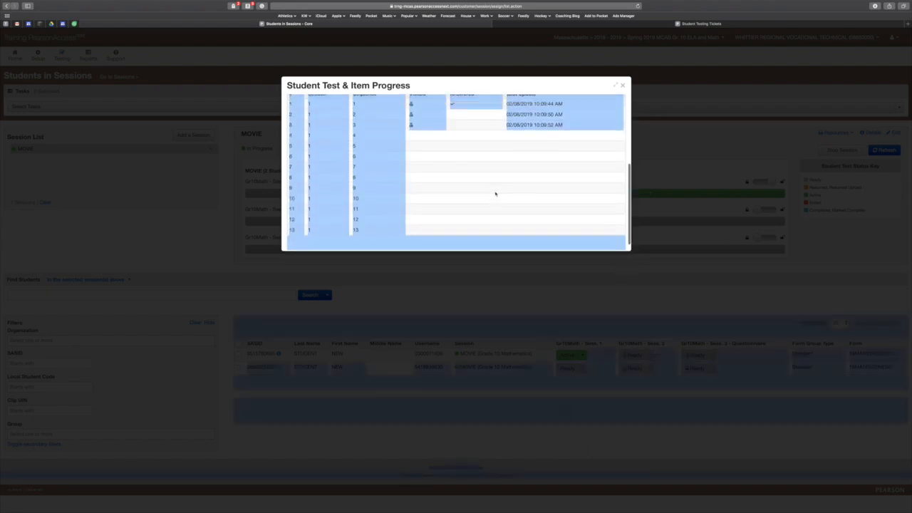
{"action": "left_click", "coordinate": [492, 195]}
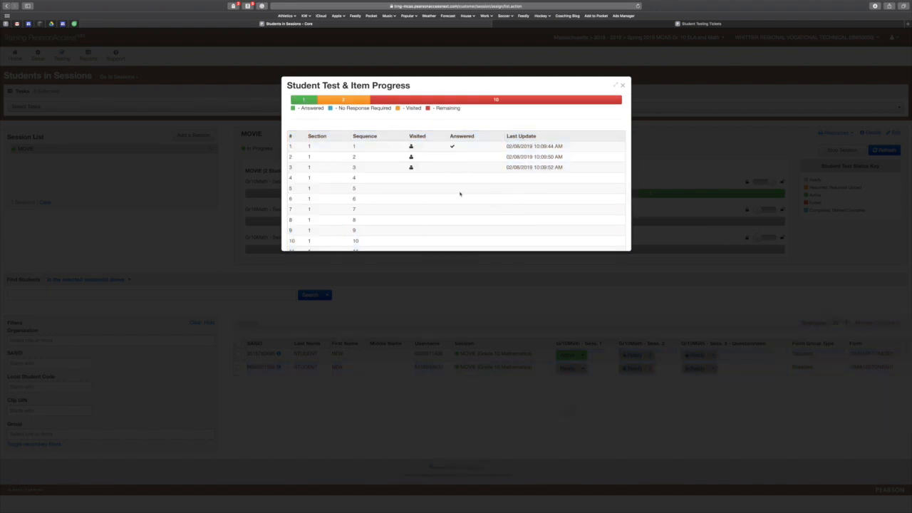
{"action": "scroll", "coordinate": [460, 194], "scroll_direction": "up", "scroll_amount": 3}
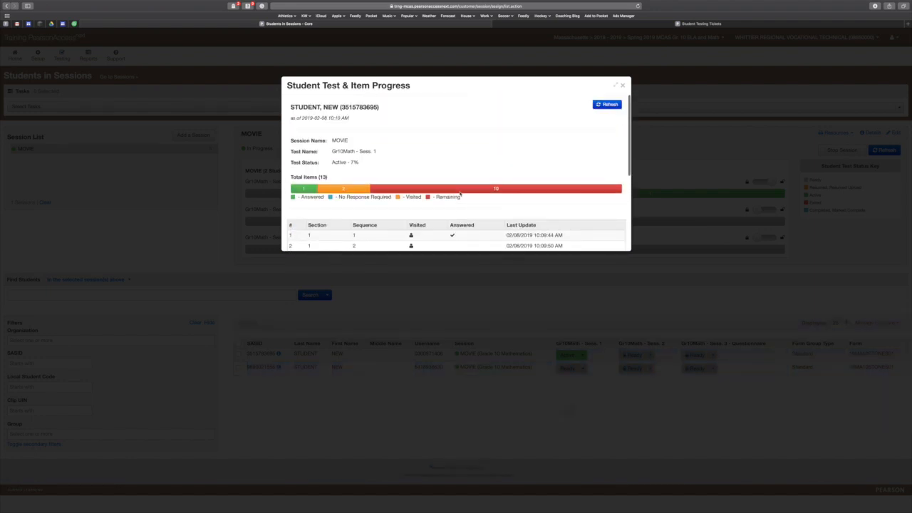
{"action": "left_click", "coordinate": [616, 105]}
{"action": "scroll", "coordinate": [503, 134], "scroll_direction": "down", "scroll_amount": 3}
{"action": "scroll", "coordinate": [500, 136], "scroll_direction": "up", "scroll_amount": 3}
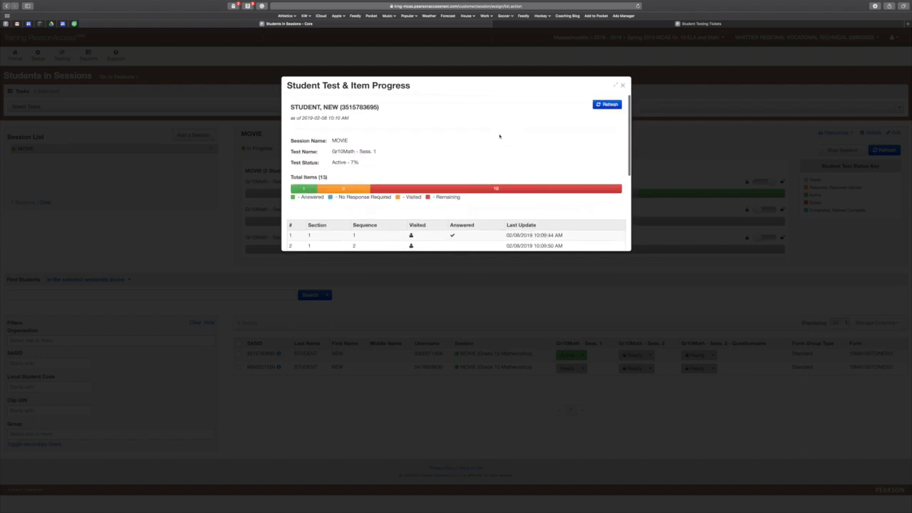
{"action": "left_click", "coordinate": [621, 85]}
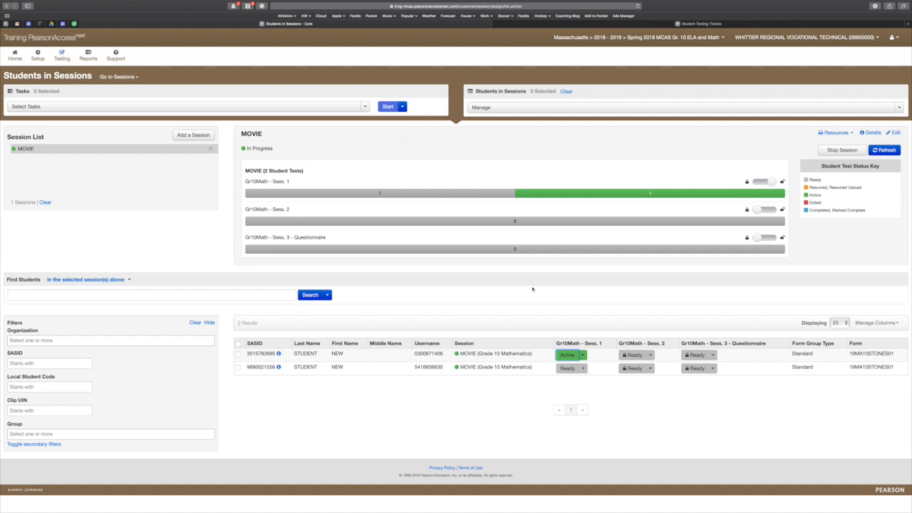
Examine the available actions for the first student's Sess. 1 test and the entries in the Student Test Status Key
{"action": "left_click", "coordinate": [584, 356]}
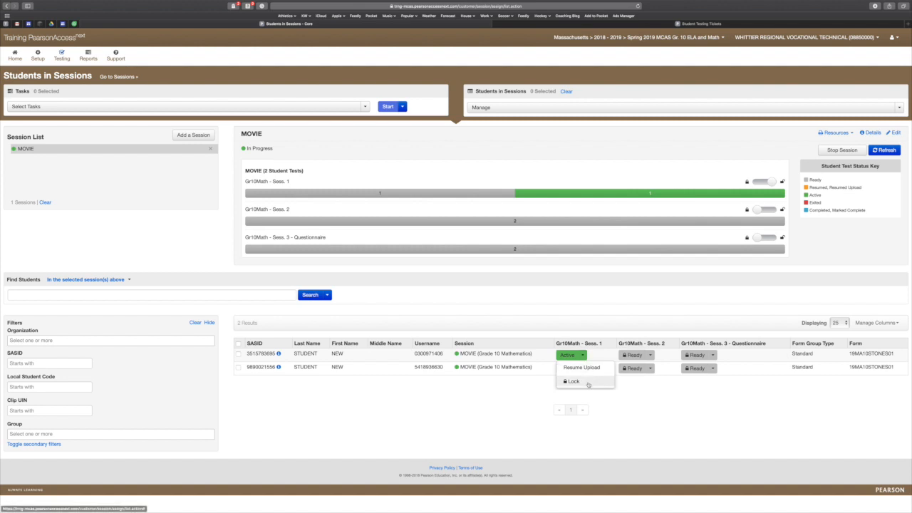
{"action": "left_click", "coordinate": [594, 310]}
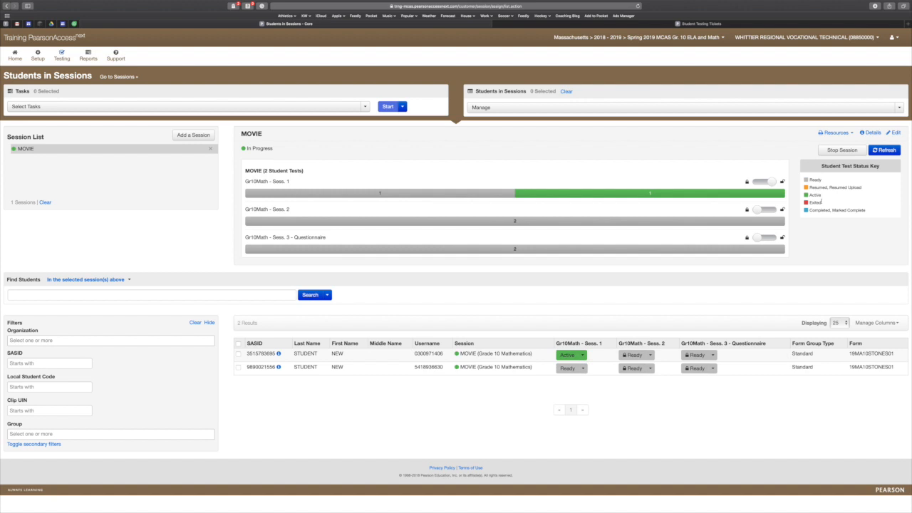
{"action": "left_click_drag", "start_coordinate": [868, 211], "coordinate": [802, 180]}
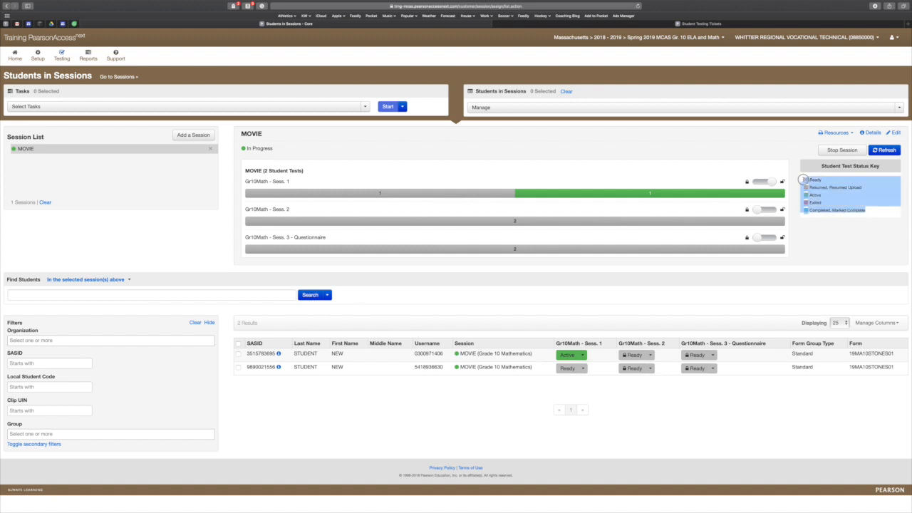
{"action": "left_click", "coordinate": [832, 222]}
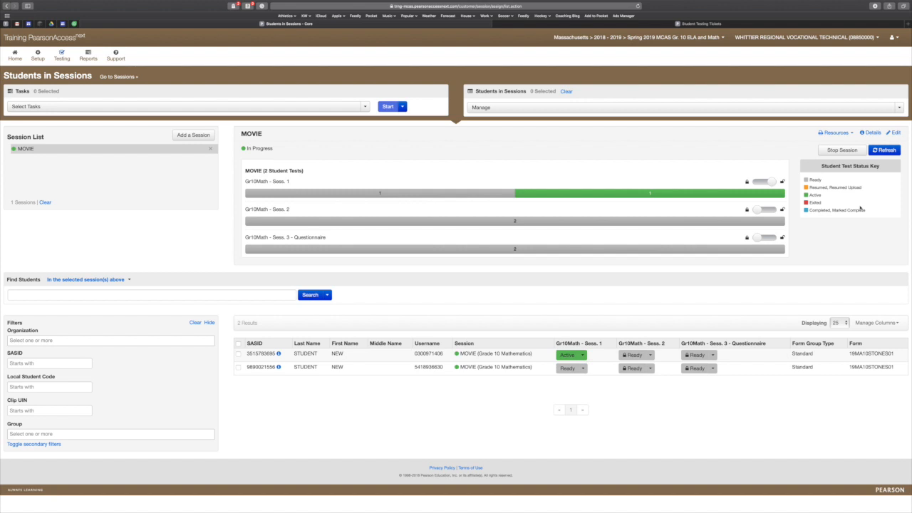
Refresh the student test statuses and try to stop the MOVIE session
{"action": "left_click", "coordinate": [894, 152]}
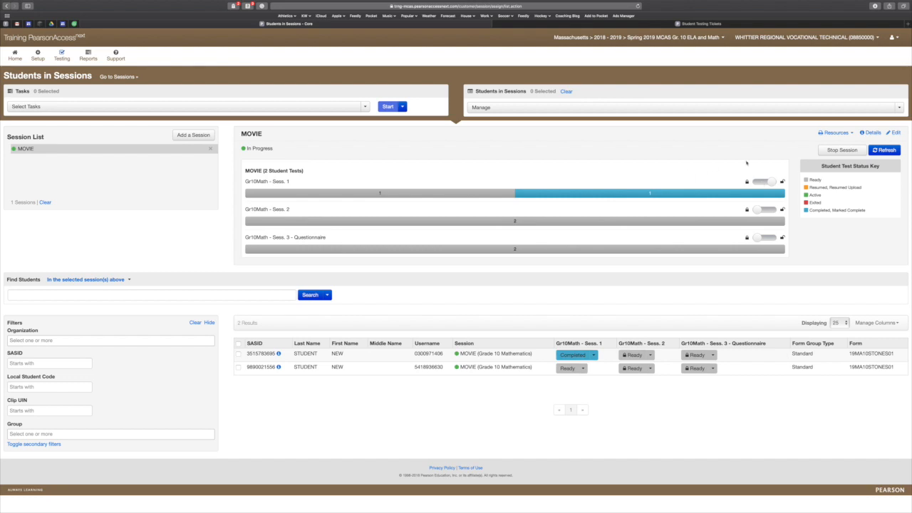
{"action": "left_click", "coordinate": [839, 151]}
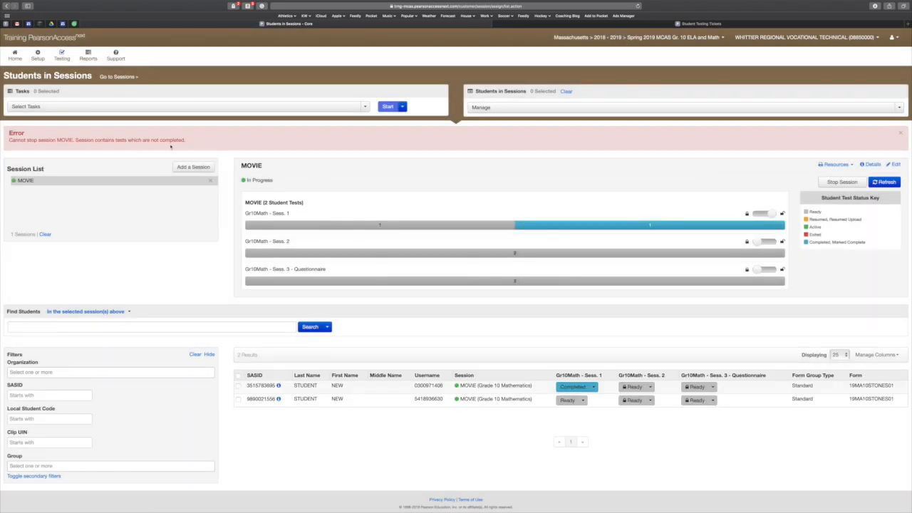
{"action": "left_click_drag", "start_coordinate": [10, 141], "coordinate": [254, 147]}
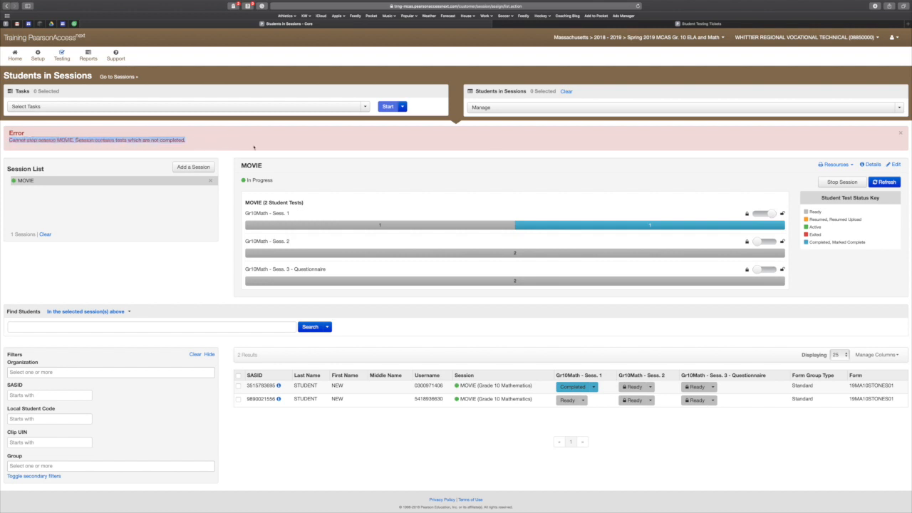
{"action": "left_click", "coordinate": [900, 134]}
Lock Gr10Math - Sess. 1 for the MOVIE session
{"action": "left_click", "coordinate": [759, 182]}
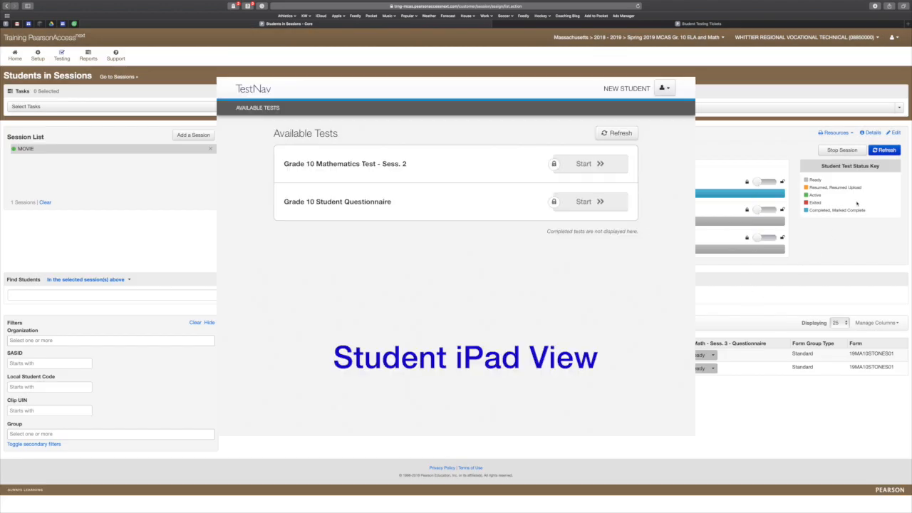
Refresh the session statuses, and sign back in to the training site with the saved username and password
{"action": "left_click", "coordinate": [884, 153]}
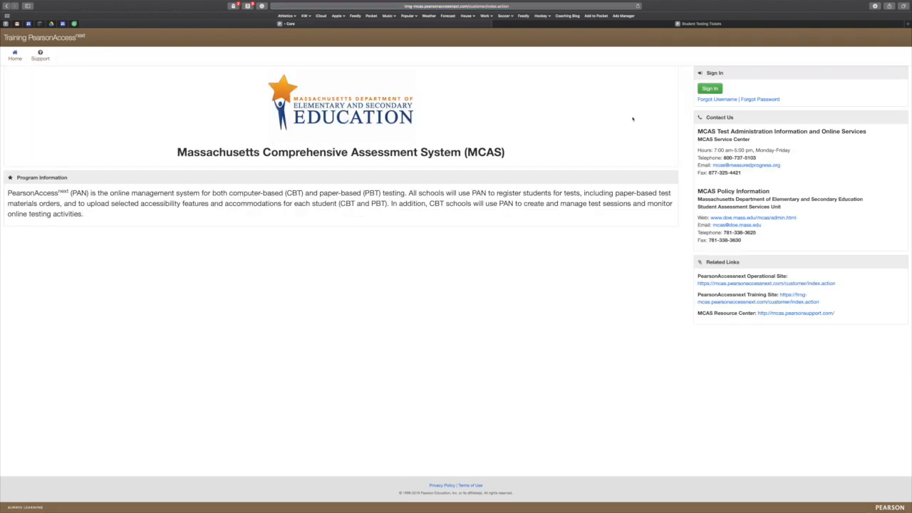
{"action": "left_click", "coordinate": [708, 88]}
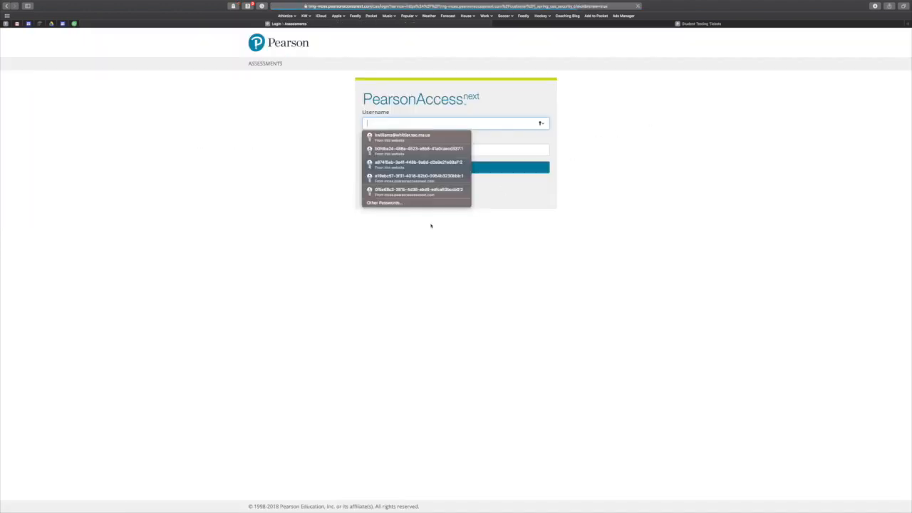
{"action": "left_click", "coordinate": [403, 136]}
{"action": "left_click", "coordinate": [431, 163]}
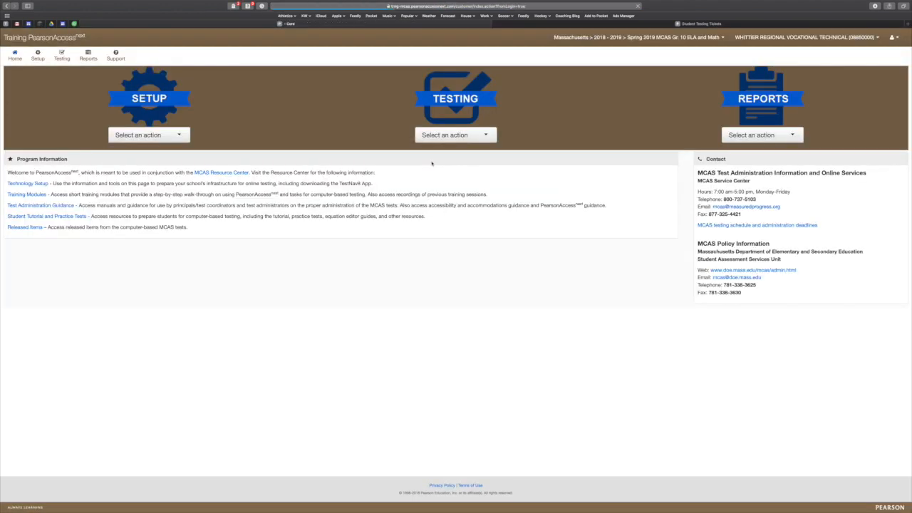
Add the MOVIE session to the Students in Sessions list and unlock Gr10Math - Sess. 2
{"action": "mouse_move", "coordinate": [61, 56]}
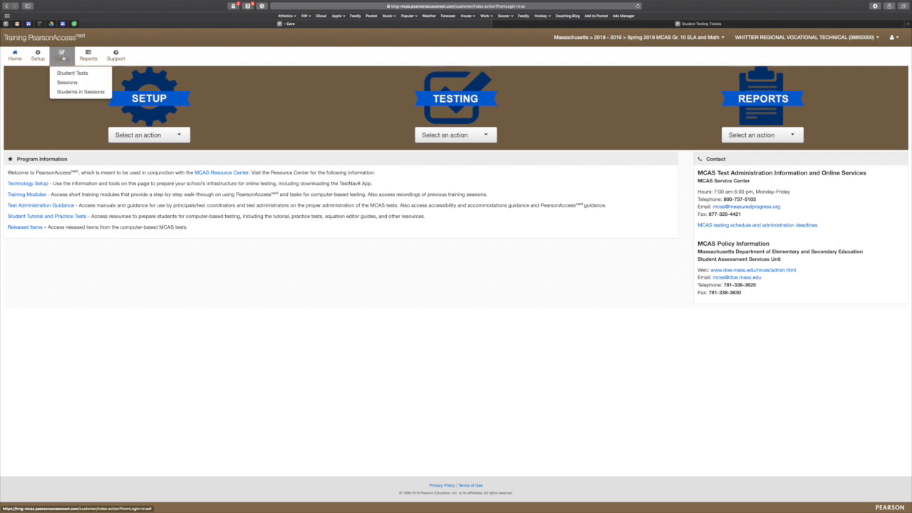
{"action": "left_click", "coordinate": [70, 94]}
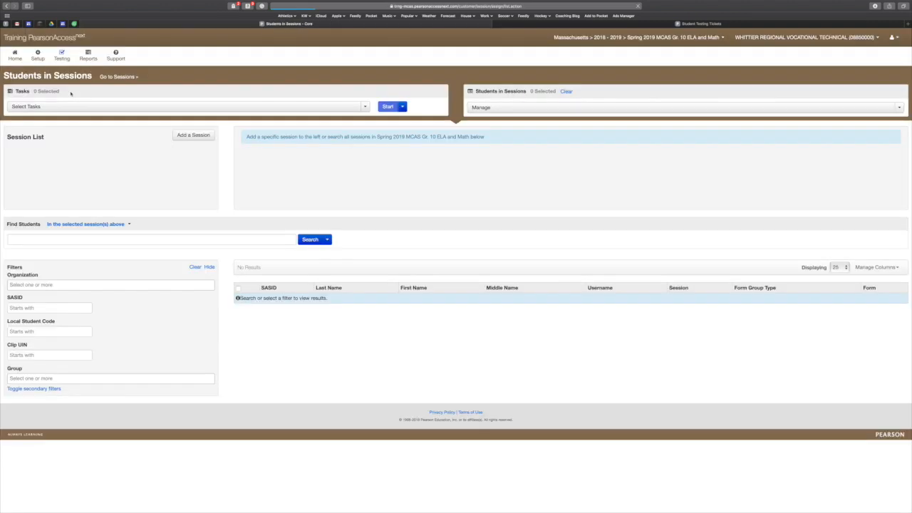
{"action": "left_click", "coordinate": [184, 135]}
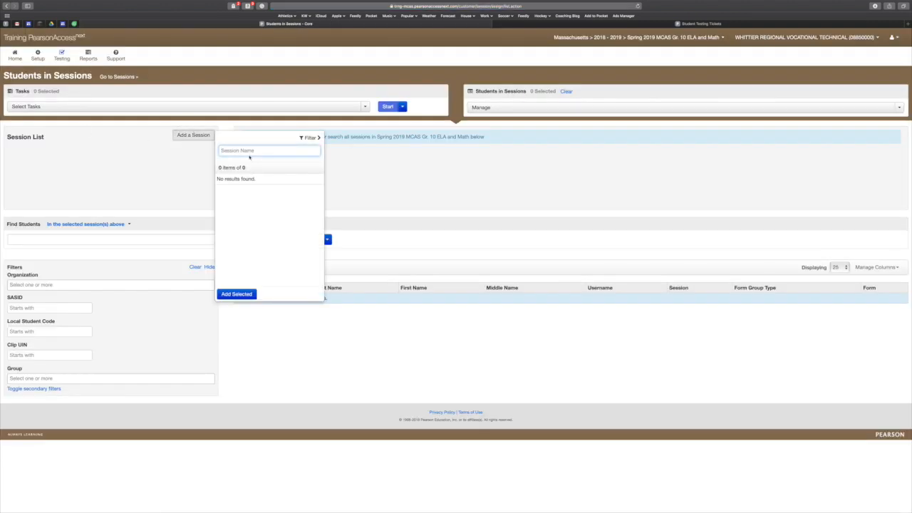
{"action": "type", "text": "movie"}
{"action": "left_click", "coordinate": [220, 182]}
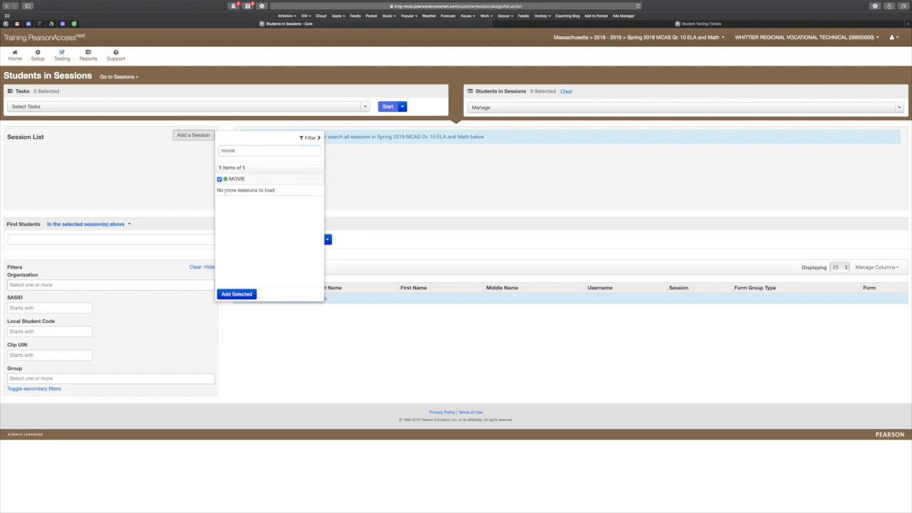
{"action": "left_click", "coordinate": [236, 293]}
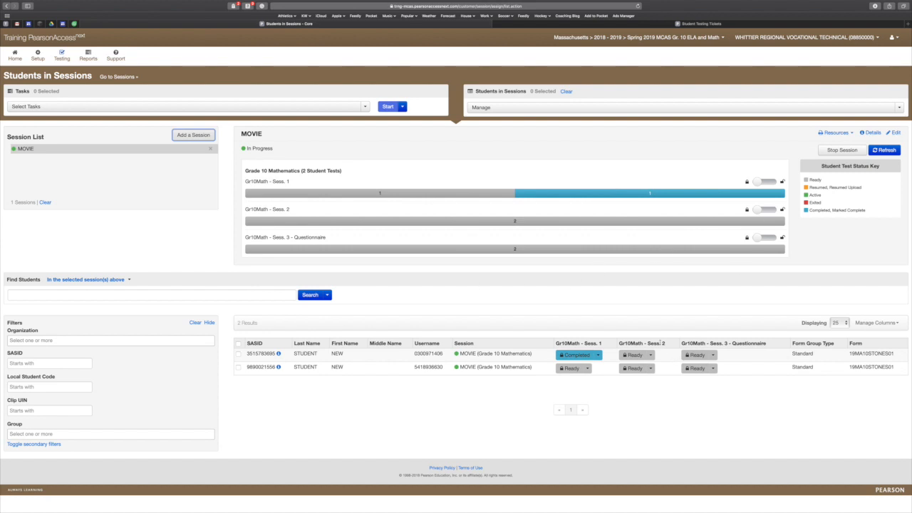
{"action": "left_click", "coordinate": [770, 211]}
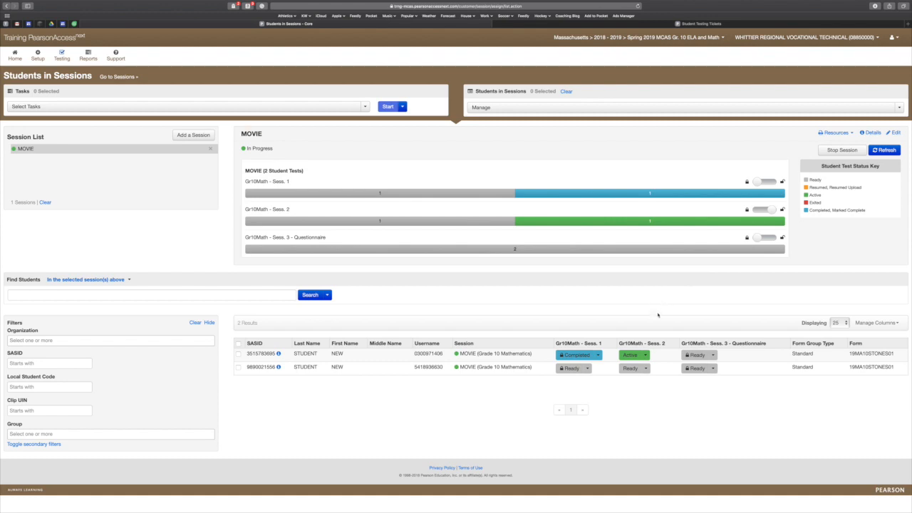
Review the first listed student's item progress in Gr10Math - Sess. 2, and refresh the MOVIE session's test statuses
{"action": "left_click", "coordinate": [646, 355]}
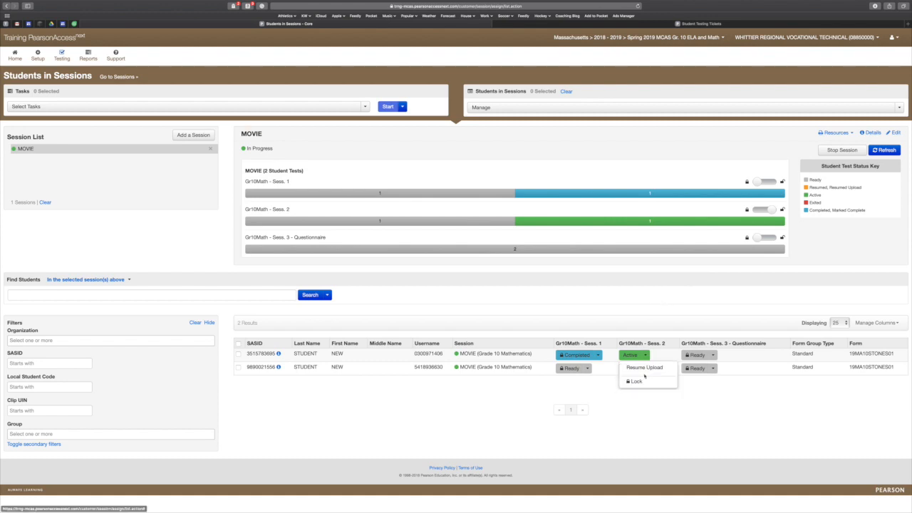
{"action": "left_click", "coordinate": [628, 355]}
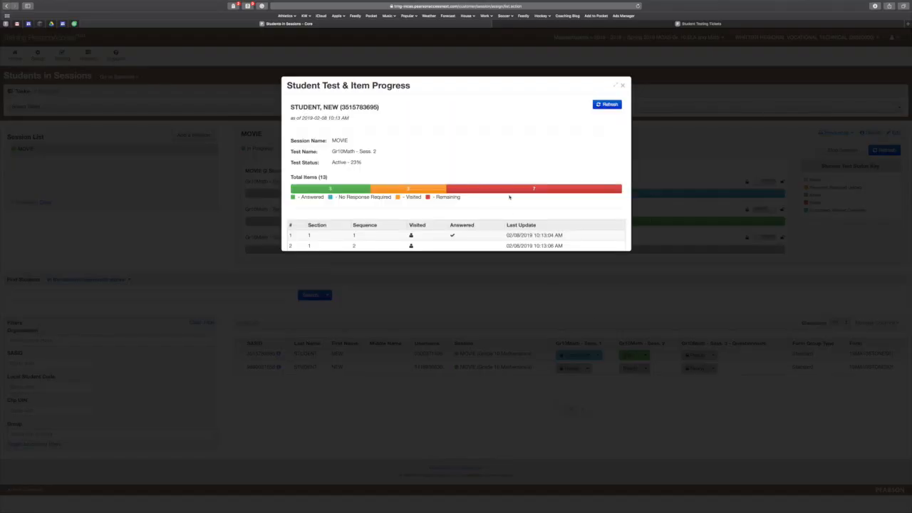
{"action": "scroll", "coordinate": [509, 196], "scroll_direction": "down", "scroll_amount": 3}
{"action": "scroll", "coordinate": [508, 193], "scroll_direction": "up", "scroll_amount": 4}
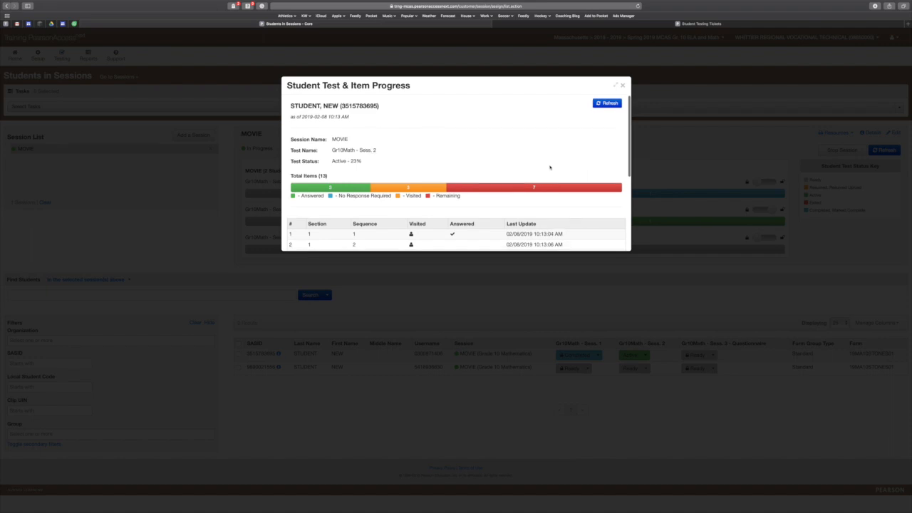
{"action": "scroll", "coordinate": [549, 168], "scroll_direction": "down", "scroll_amount": 3}
{"action": "scroll", "coordinate": [549, 168], "scroll_direction": "up", "scroll_amount": 3}
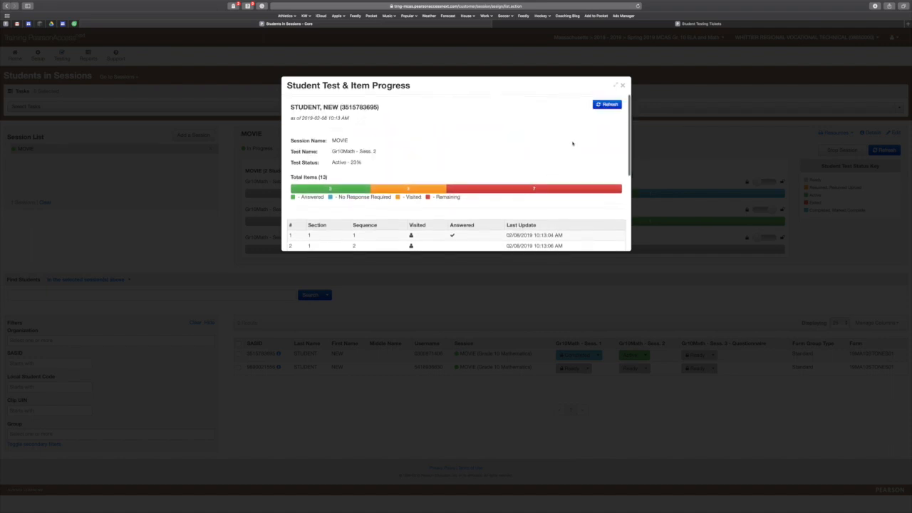
{"action": "left_click", "coordinate": [607, 104]}
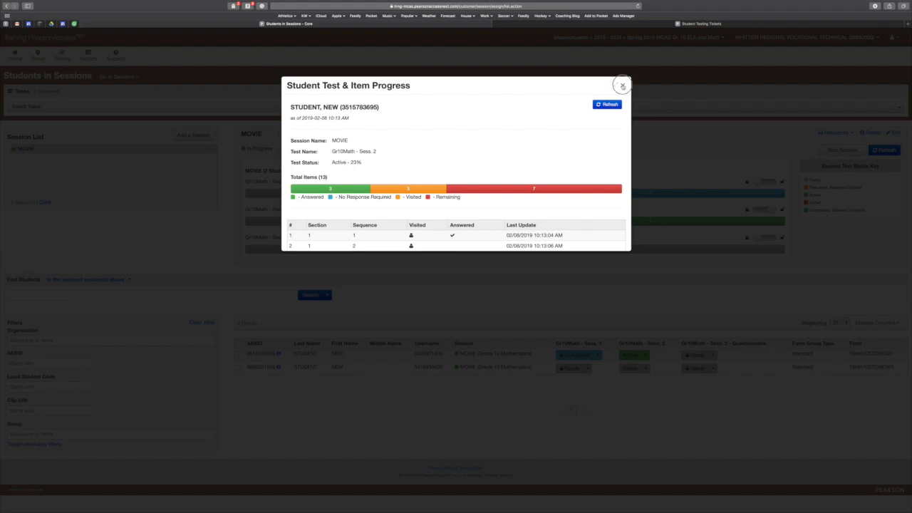
{"action": "left_click", "coordinate": [622, 87]}
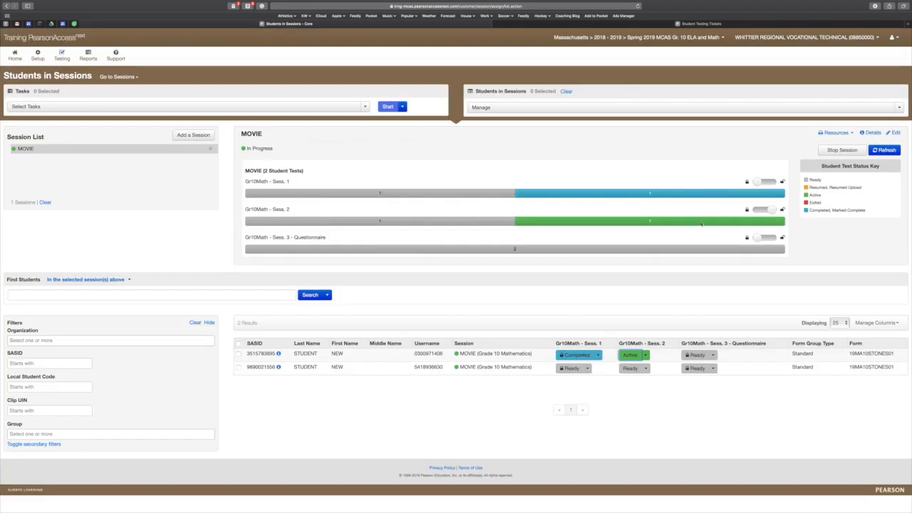
{"action": "left_click", "coordinate": [883, 150]}
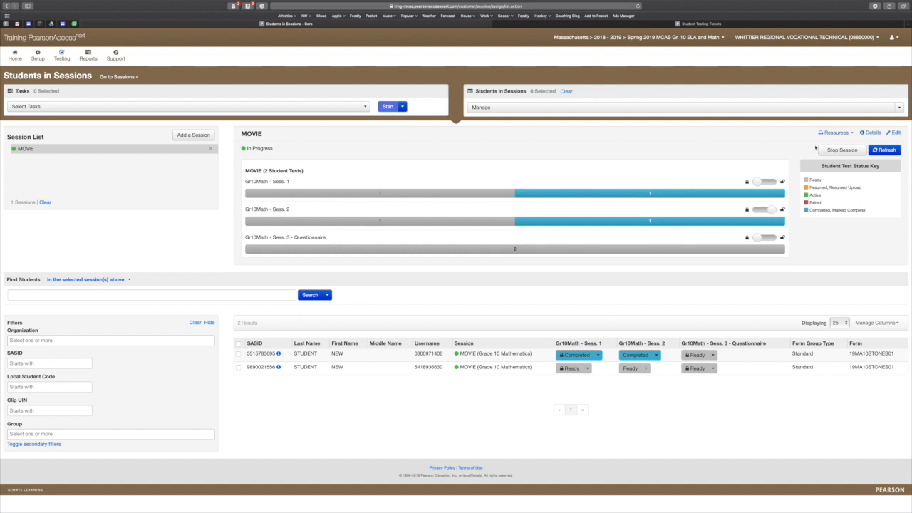
Unlock Gr10Math - Sess. 3 - Questionnaire for the MOVIE session, locking Gr10Math - Sess. 2 first
{"action": "left_click", "coordinate": [764, 240]}
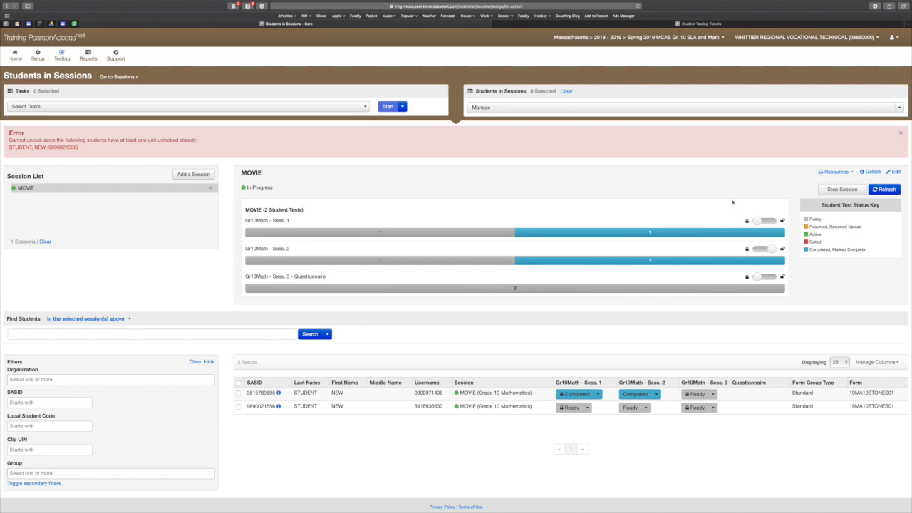
{"action": "left_click", "coordinate": [766, 248]}
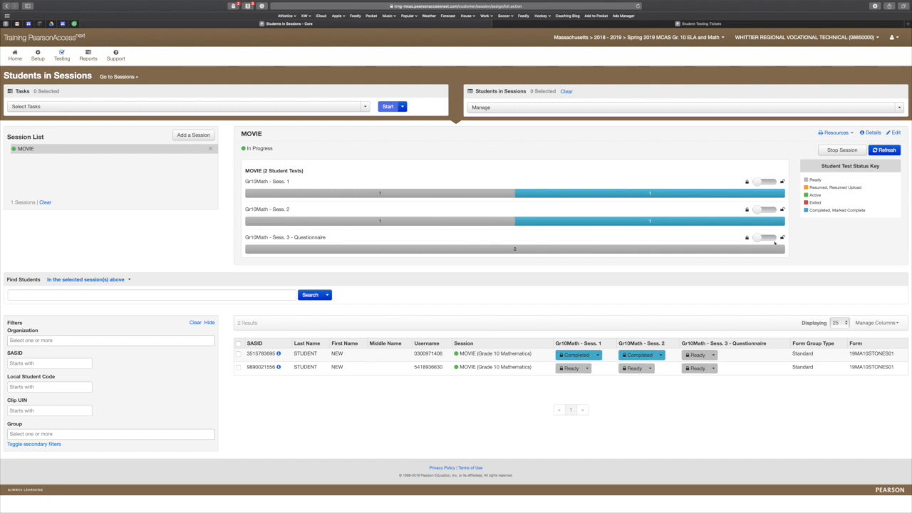
{"action": "left_click", "coordinate": [773, 240]}
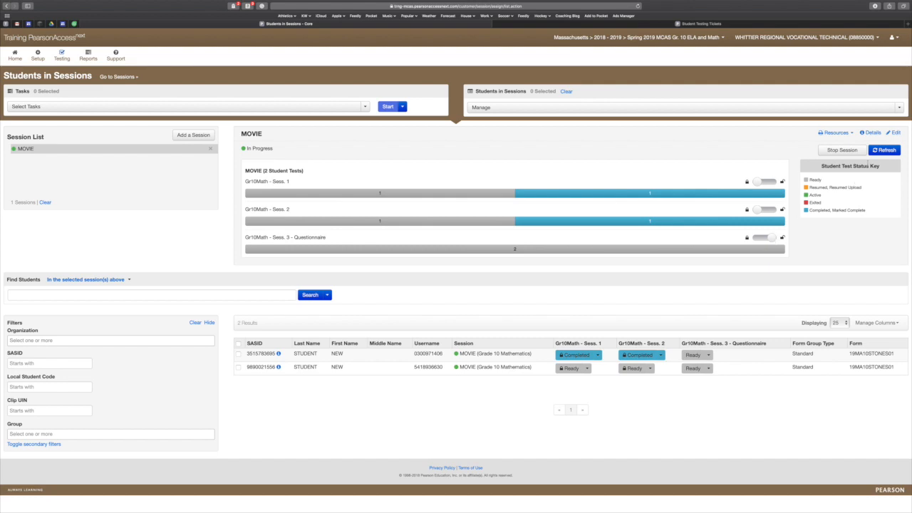
Refresh and check the first student's test statuses, and lock Gr10Math - Sess. 3 - Questionnaire
{"action": "left_click", "coordinate": [880, 151]}
{"action": "left_click", "coordinate": [882, 152]}
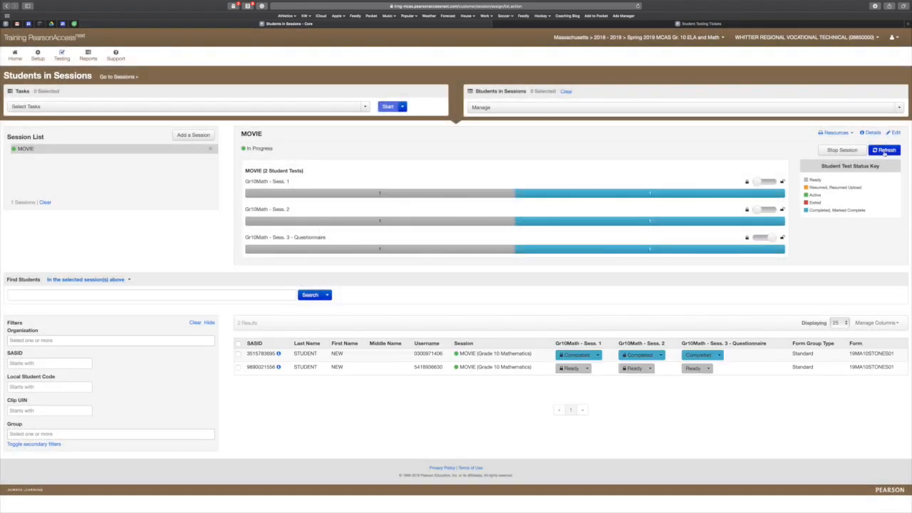
{"action": "left_click", "coordinate": [885, 151]}
{"action": "left_click_drag", "start_coordinate": [550, 353], "coordinate": [813, 351]}
{"action": "left_click", "coordinate": [738, 310]}
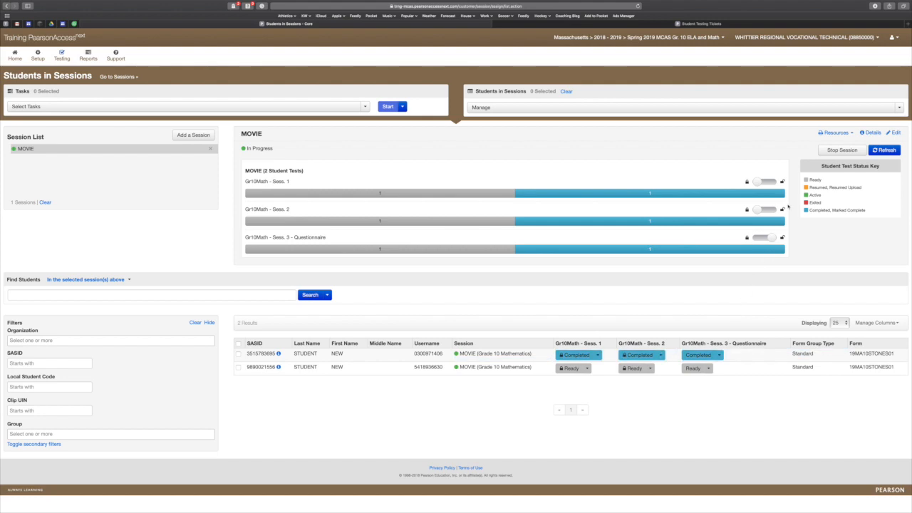
{"action": "left_click", "coordinate": [761, 239]}
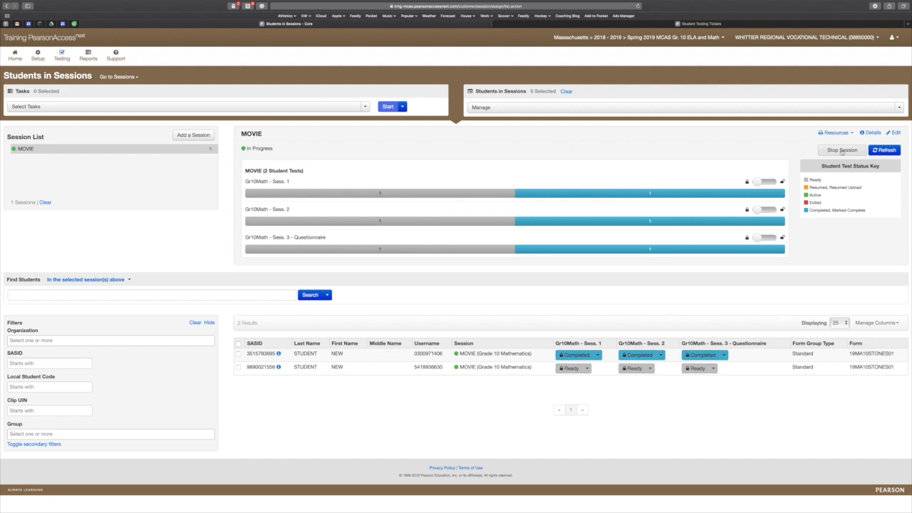
Try to stop the MOVIE session, read the returned message, and dismiss it
{"action": "left_click", "coordinate": [842, 150]}
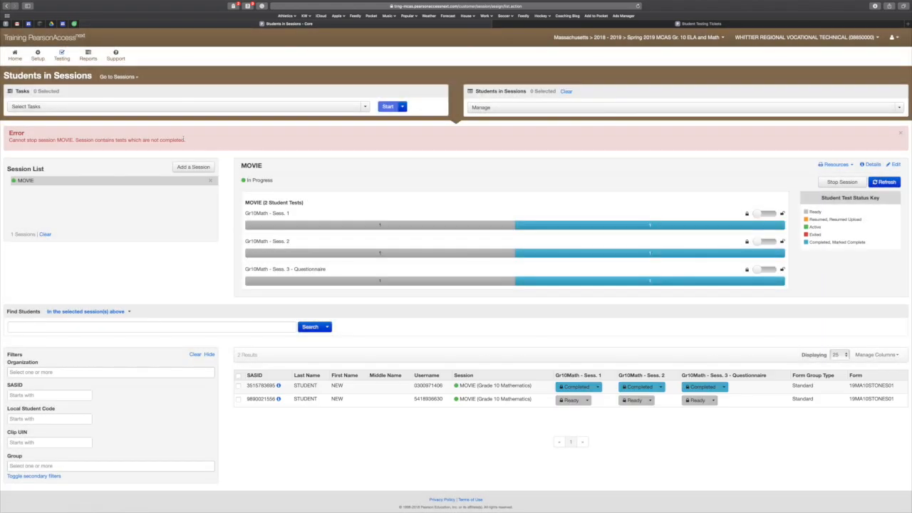
{"action": "left_click_drag", "start_coordinate": [186, 140], "coordinate": [4, 131]}
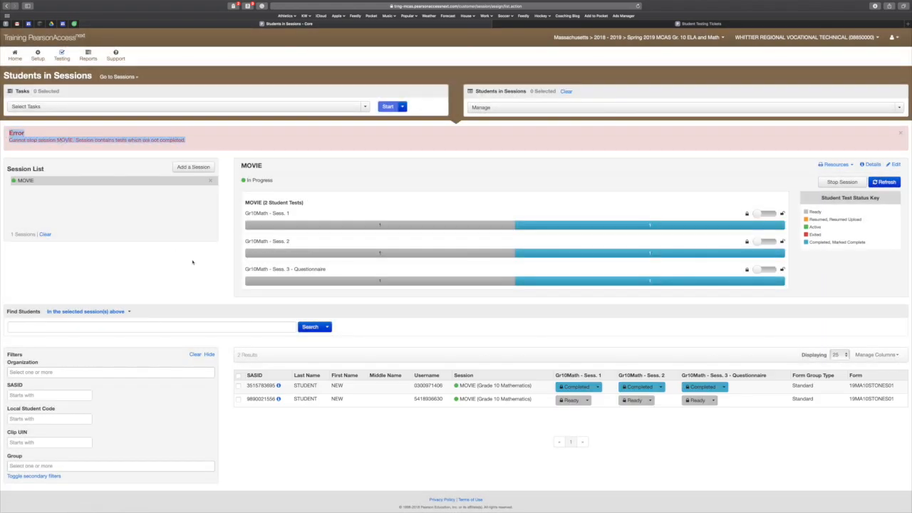
{"action": "left_click", "coordinate": [412, 337]}
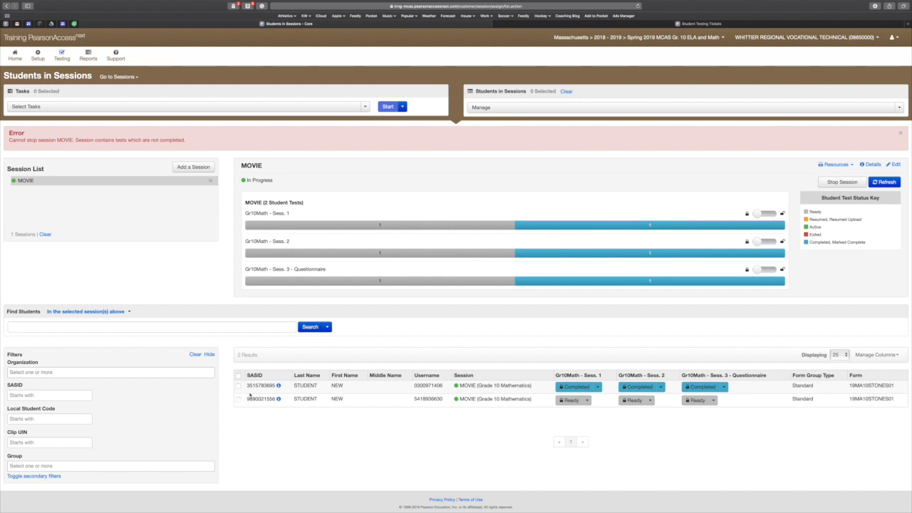
{"action": "left_click", "coordinate": [900, 133]}
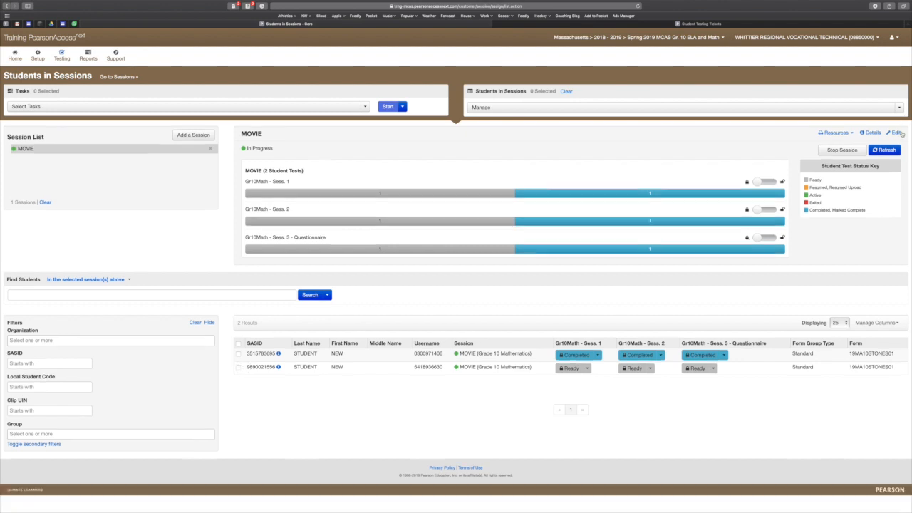
Select the second listed student in the MOVIE session, whose tests are still in Ready status
{"action": "left_click", "coordinate": [240, 368]}
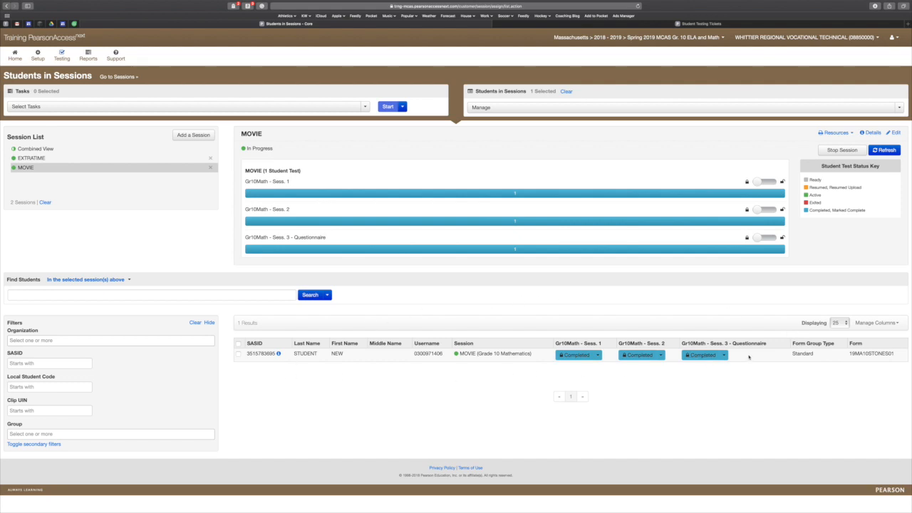
Stop the MOVIE session and sign out of the account
{"action": "left_click", "coordinate": [842, 150]}
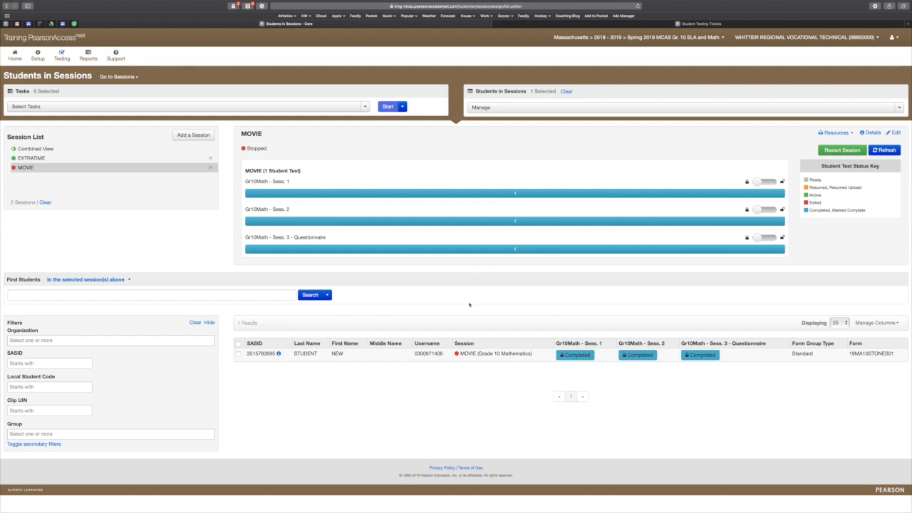
{"action": "left_click", "coordinate": [892, 37]}
{"action": "left_click", "coordinate": [864, 74]}
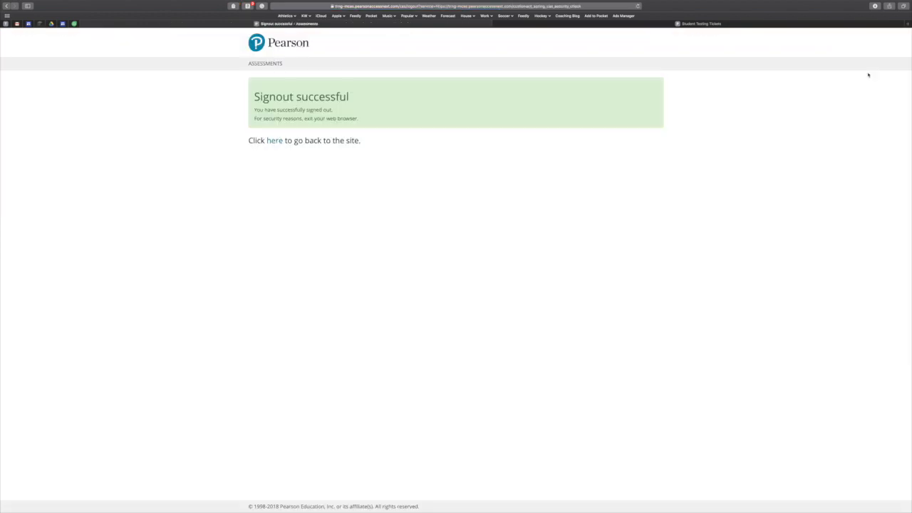